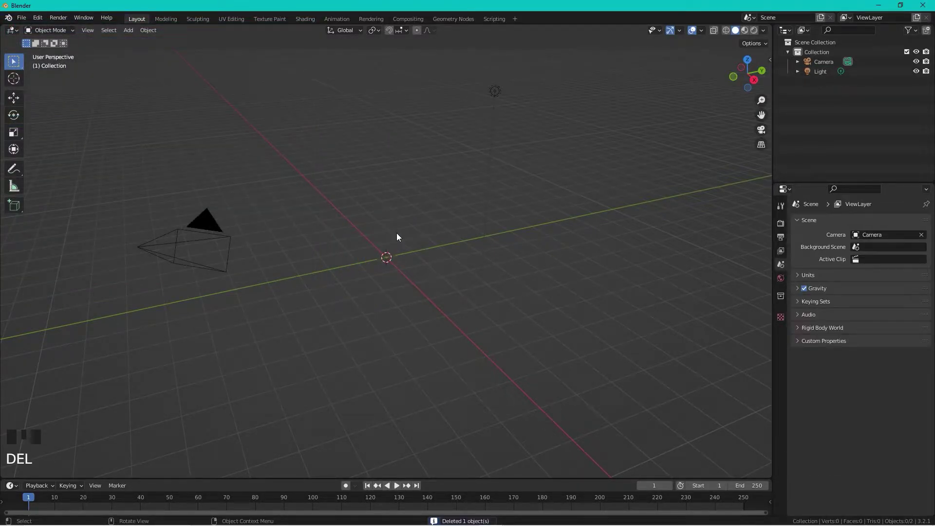
- Add a UV sphere at the world origin and shade it smooth
{"action": "key", "text": "shift+a"}
{"action": "mouse_move", "coordinate": [396, 233]}
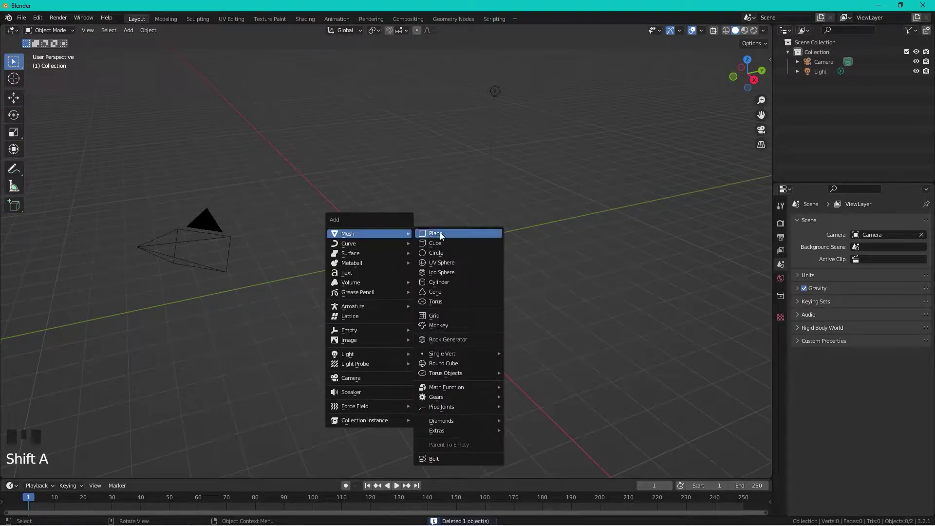
{"action": "left_click", "coordinate": [459, 262]}
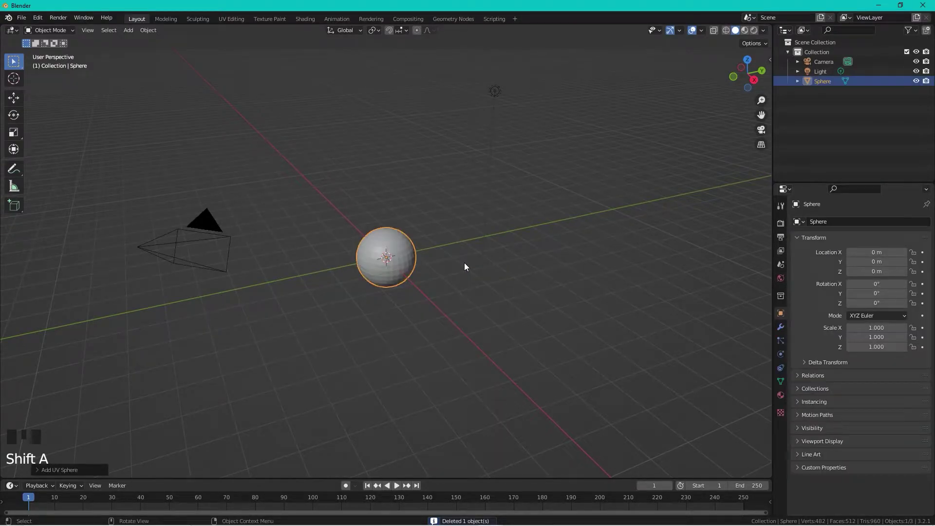
{"action": "right_click", "coordinate": [404, 252]}
{"action": "left_click", "coordinate": [405, 253]}
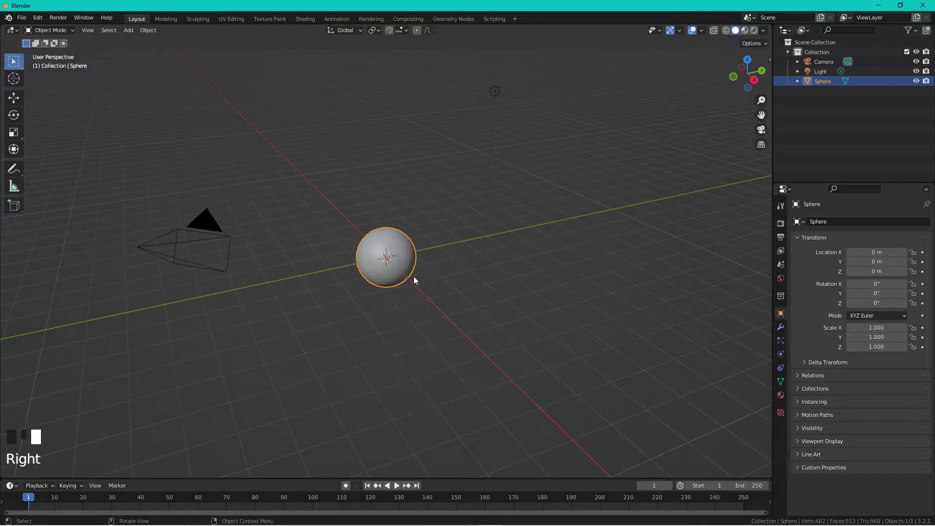
- In the Shading workspace, create a new material, Material.001, for the sphere
{"action": "left_click", "coordinate": [303, 17]}
{"action": "scroll", "coordinate": [460, 219], "scroll_direction": "up", "scroll_amount": 5}
{"action": "middle_click_drag", "start_coordinate": [501, 269], "coordinate": [504, 171], "text": "shift"}
{"action": "scroll", "coordinate": [503, 170], "scroll_direction": "up", "scroll_amount": 3}
{"action": "scroll", "coordinate": [528, 228], "scroll_direction": "down", "scroll_amount": 1}
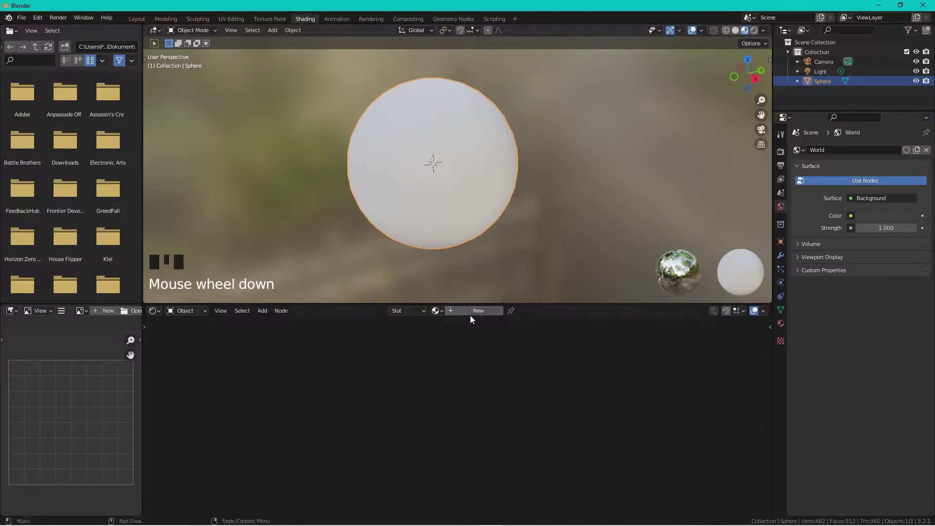
{"action": "left_click", "coordinate": [470, 311]}
- Set the Principled BSDF Base Color to blue
{"action": "left_click_drag", "start_coordinate": [552, 304], "coordinate": [555, 204]}
{"action": "middle_click_drag", "start_coordinate": [558, 369], "coordinate": [693, 350]}
{"action": "scroll", "coordinate": [622, 346], "scroll_direction": "down", "scroll_amount": 2}
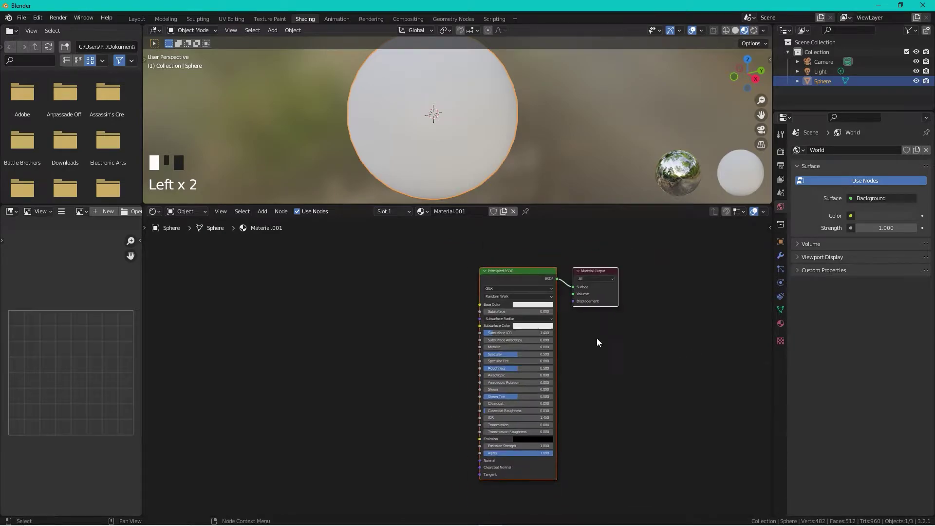
{"action": "left_click", "coordinate": [541, 305]}
{"action": "left_click", "coordinate": [561, 226]}
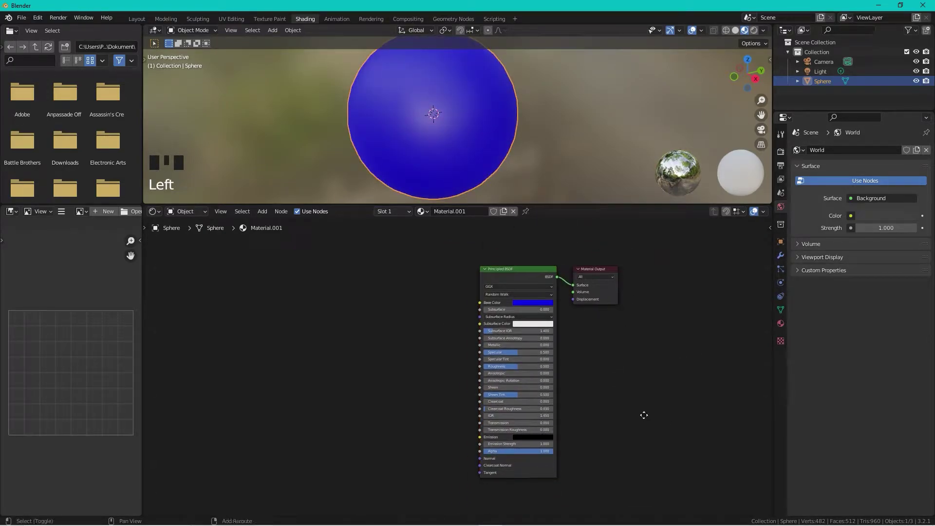
{"action": "middle_click_drag", "start_coordinate": [643, 418], "coordinate": [647, 389]}
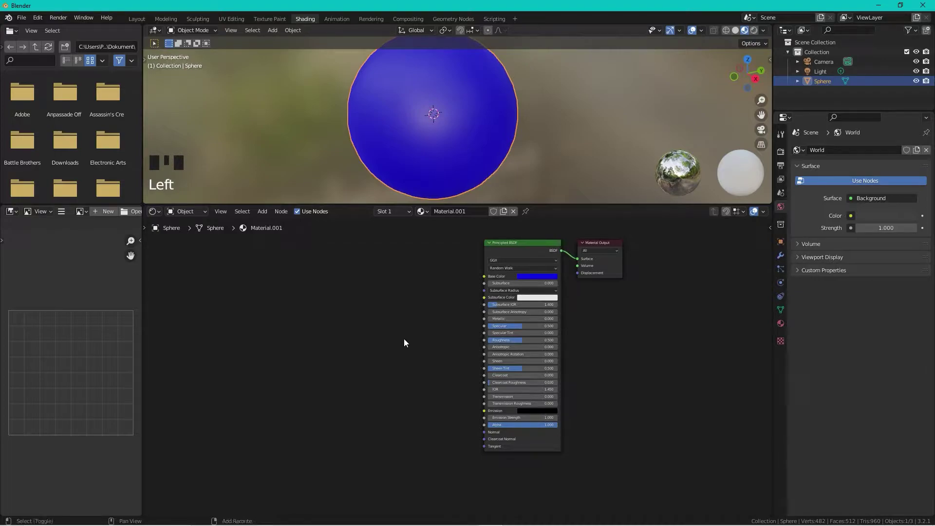
- Add a ColorRamp node to the left of the shader by searching 'col'
{"action": "key", "text": "shift+a"}
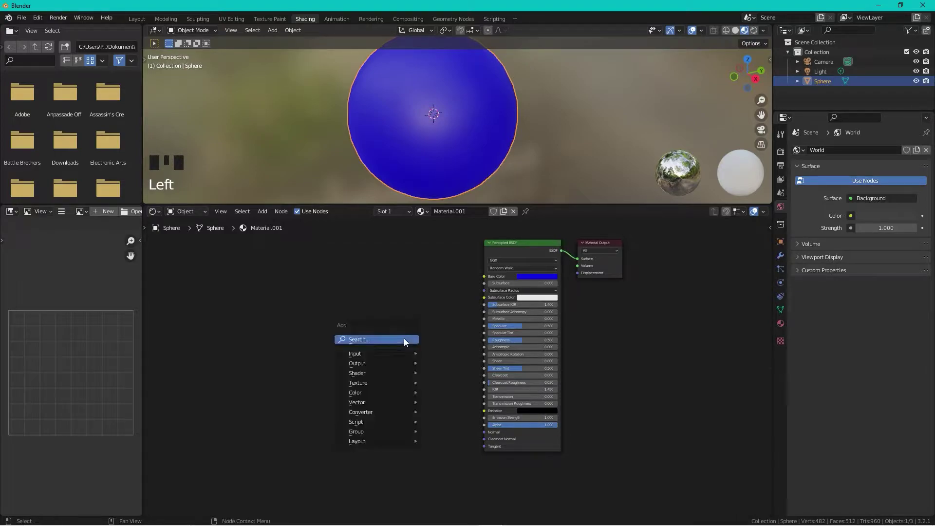
{"action": "left_click", "coordinate": [404, 340]}
{"action": "type", "text": "col"}
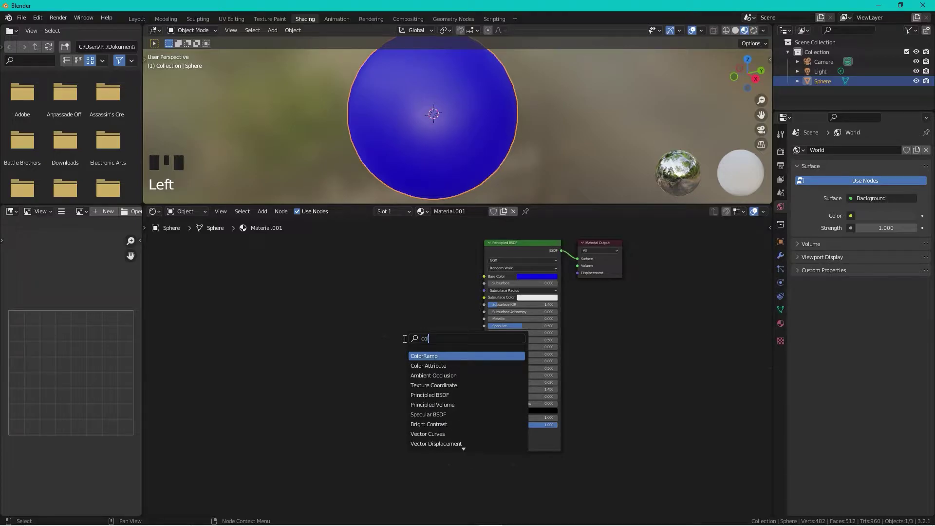
{"action": "key", "text": "Return"}
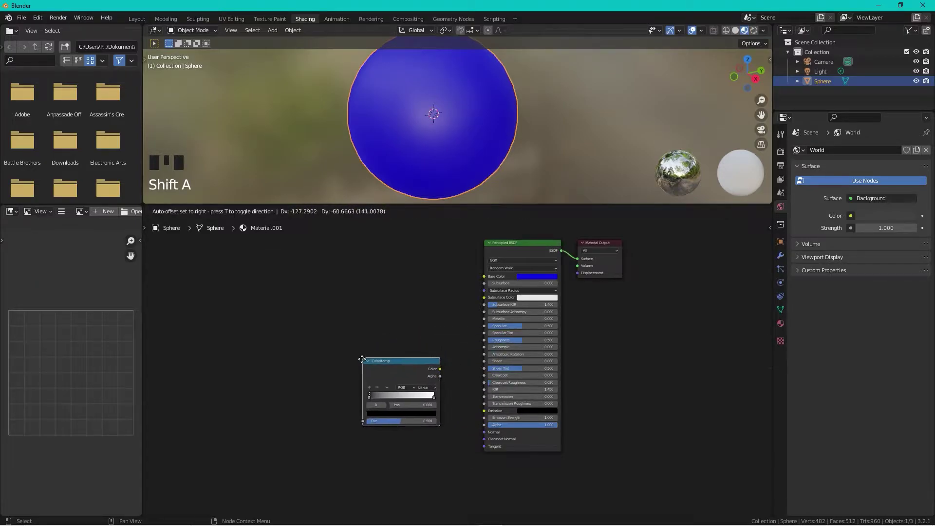
{"action": "left_click", "coordinate": [362, 359]}
{"action": "scroll", "coordinate": [435, 395], "scroll_direction": "up", "scroll_amount": 3}
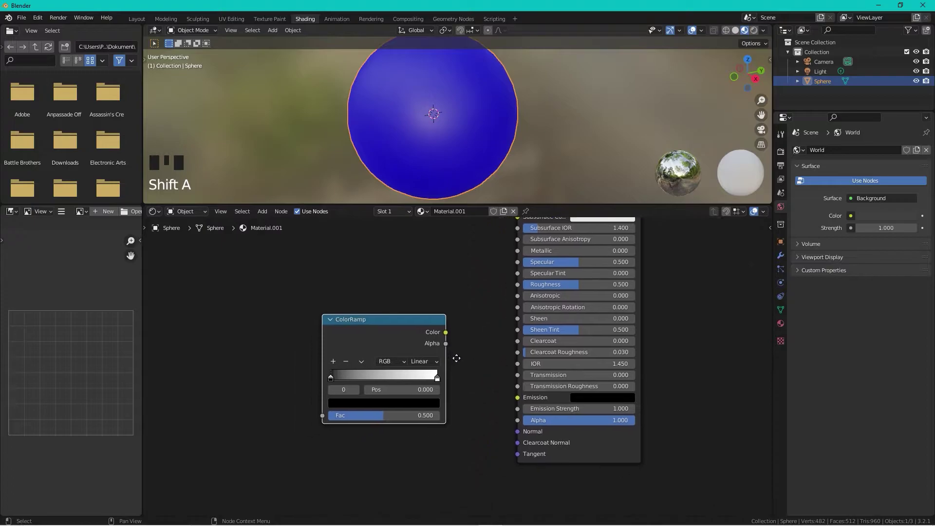
- Generate Texture Coordinate, Mapping and Image Texture inputs for the ColorRamp with Ctrl+T
{"action": "left_click", "coordinate": [424, 320]}
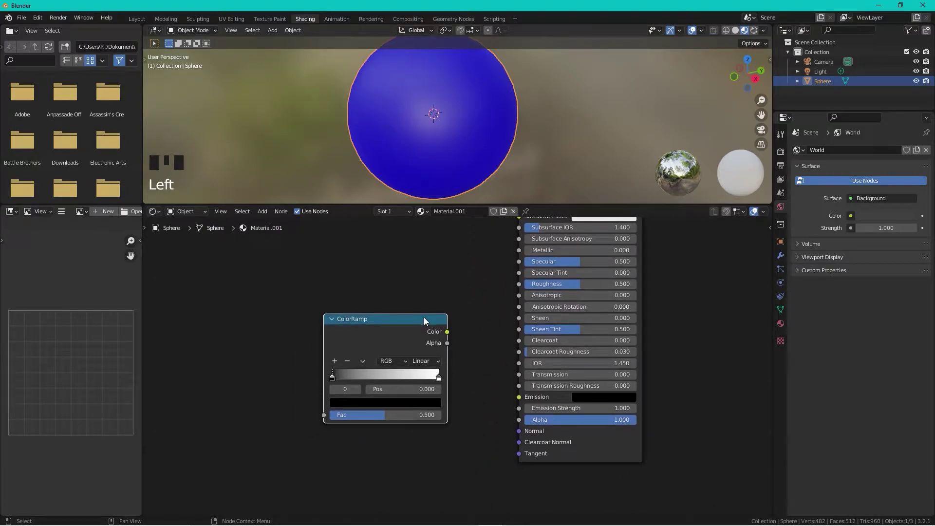
{"action": "key", "text": "ctrl+t"}
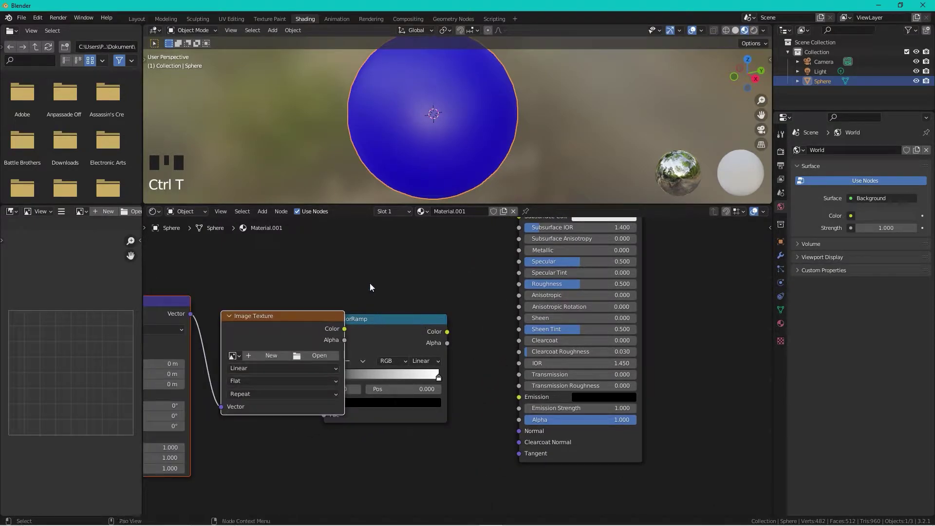
{"action": "middle_click_drag", "start_coordinate": [371, 287], "coordinate": [539, 287]}
{"action": "scroll", "coordinate": [449, 303], "scroll_direction": "down", "scroll_amount": 1}
{"action": "double_click", "coordinate": [435, 325]}
{"action": "left_click", "coordinate": [426, 329]}
- Delete the Image Texture and wire Object coordinates through Mapping and ColorRamp into Alpha
{"action": "key", "text": "Delete"}
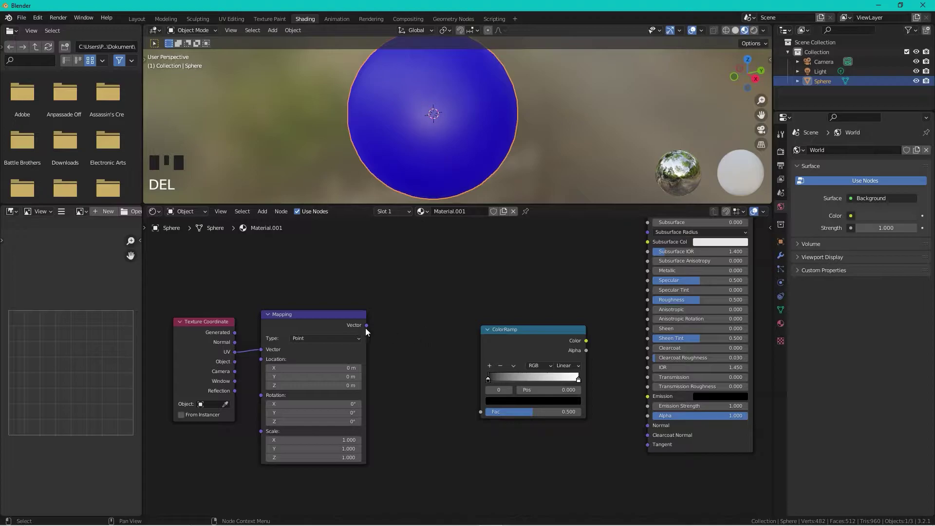
{"action": "left_click_drag", "start_coordinate": [366, 325], "coordinate": [480, 411]}
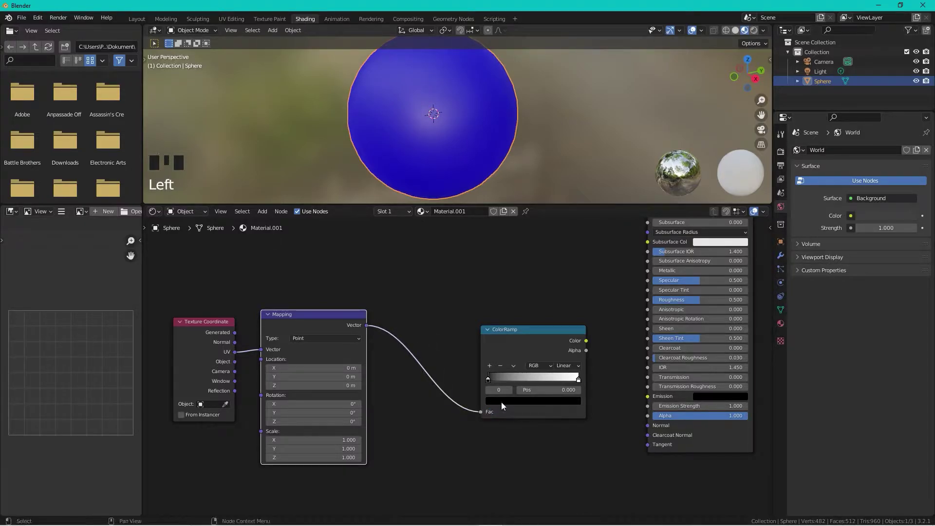
{"action": "left_click_drag", "start_coordinate": [587, 340], "coordinate": [647, 416]}
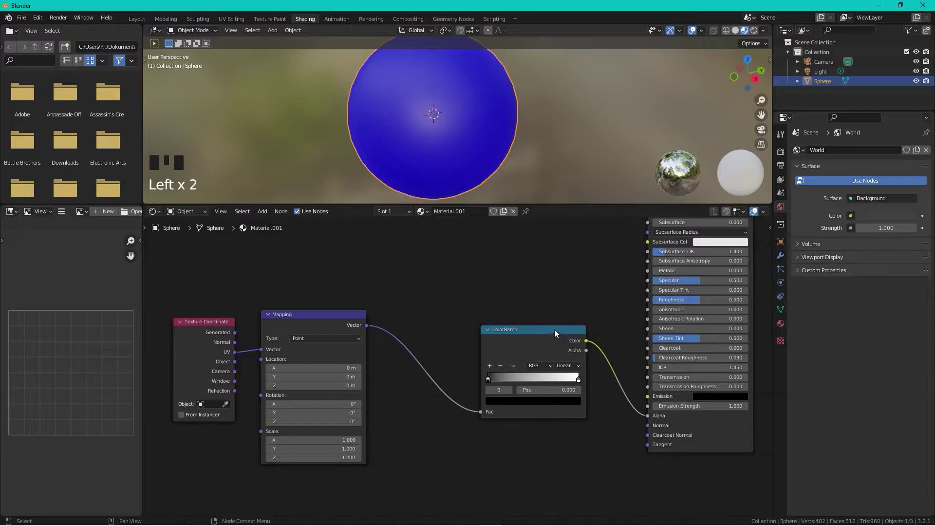
{"action": "left_click_drag", "start_coordinate": [554, 329], "coordinate": [539, 329]}
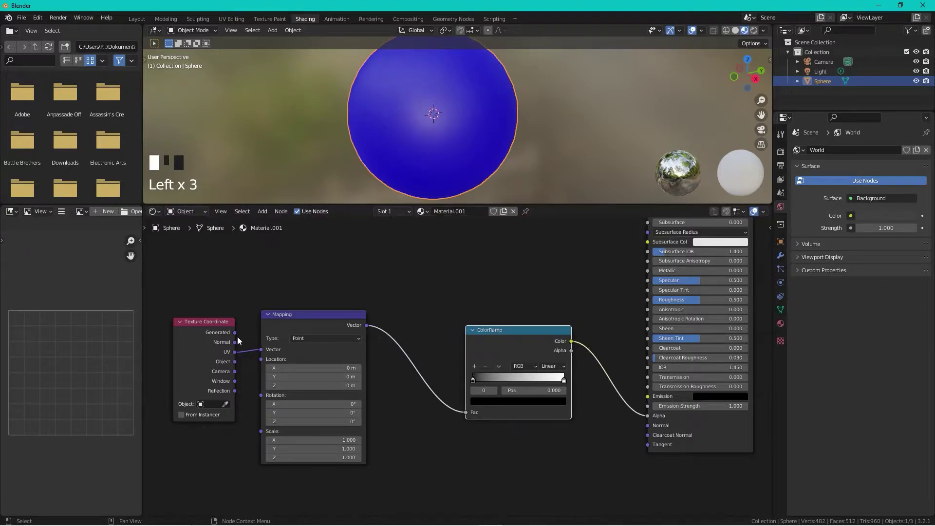
{"action": "left_click_drag", "start_coordinate": [236, 363], "coordinate": [269, 352]}
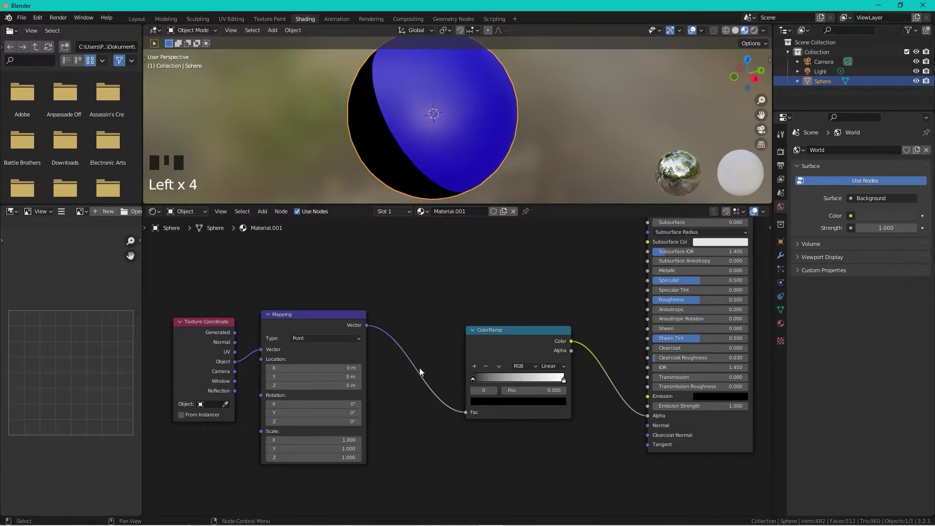
{"action": "mouse_move", "coordinate": [394, 158]}
{"action": "middle_mouse_down"}
{"action": "mouse_move", "coordinate": [457, 138]}
{"action": "mouse_move", "coordinate": [428, 144]}
{"action": "middle_mouse_up"}
{"action": "scroll", "coordinate": [401, 343], "scroll_direction": "down", "scroll_amount": 2}
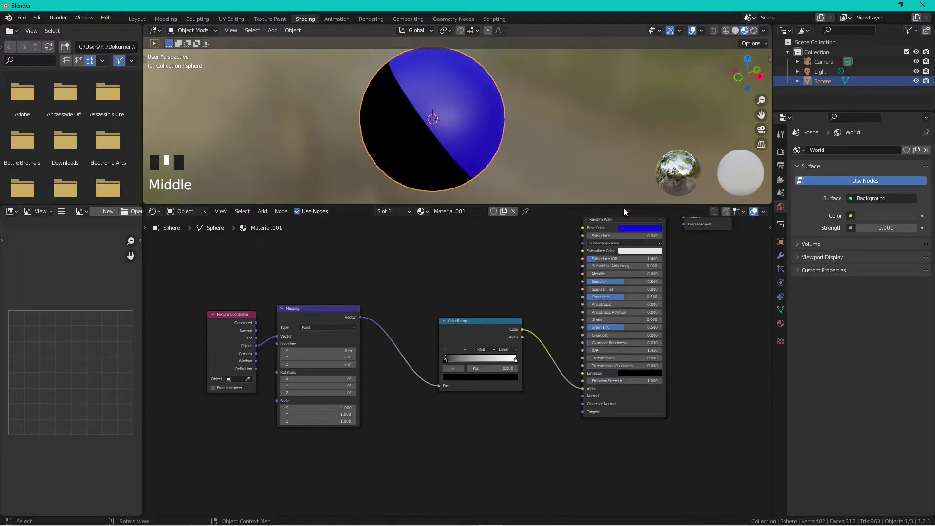
- Set Material.001's Blend Mode and Shadow Mode to Alpha Hashed
{"action": "left_click", "coordinate": [780, 324]}
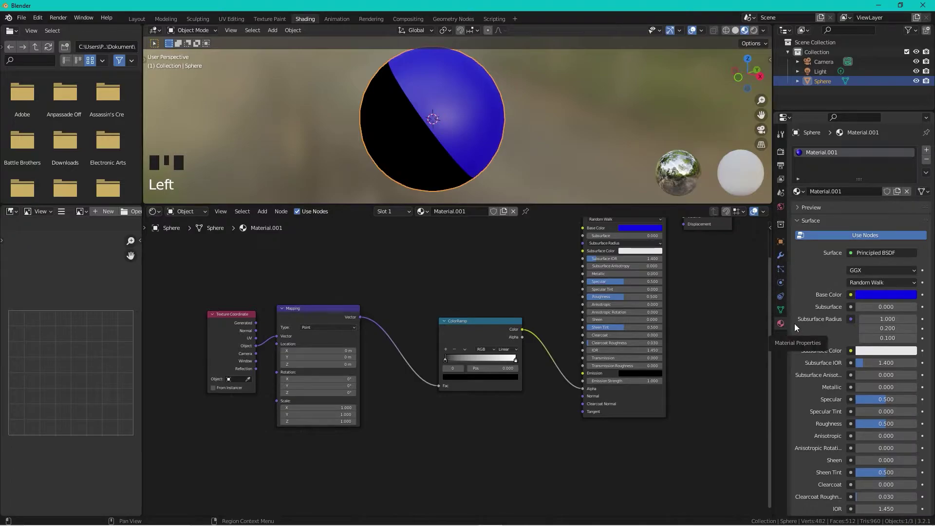
{"action": "scroll", "coordinate": [848, 309], "scroll_direction": "down", "scroll_amount": 3}
{"action": "scroll", "coordinate": [848, 309], "scroll_direction": "down", "scroll_amount": 10}
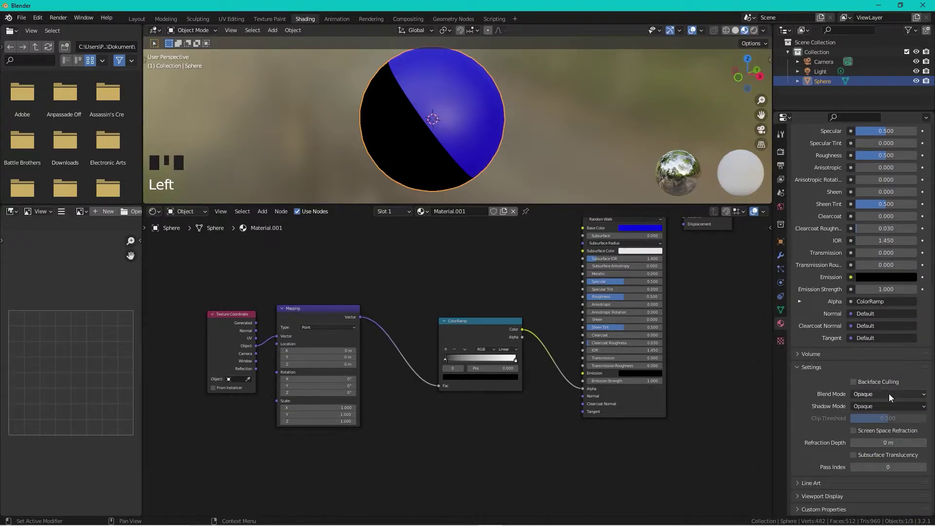
{"action": "left_click", "coordinate": [889, 393]}
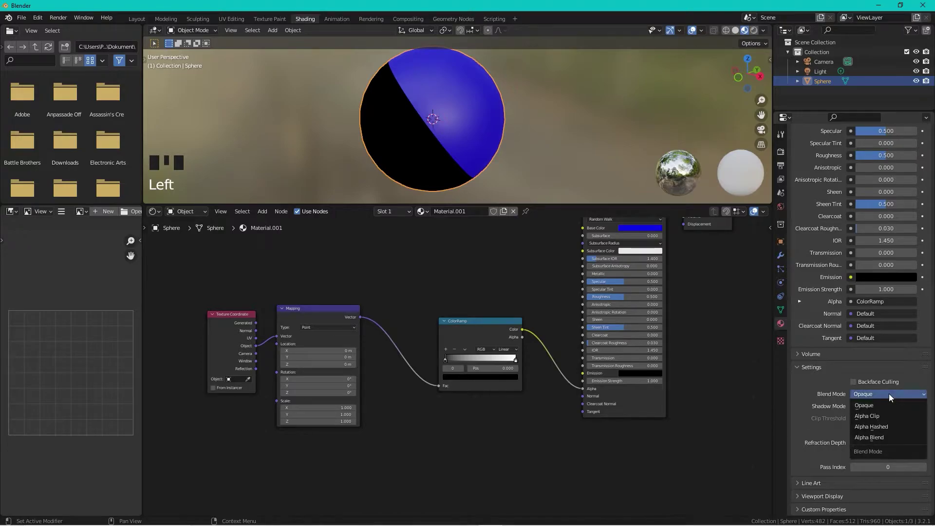
{"action": "left_click", "coordinate": [877, 428]}
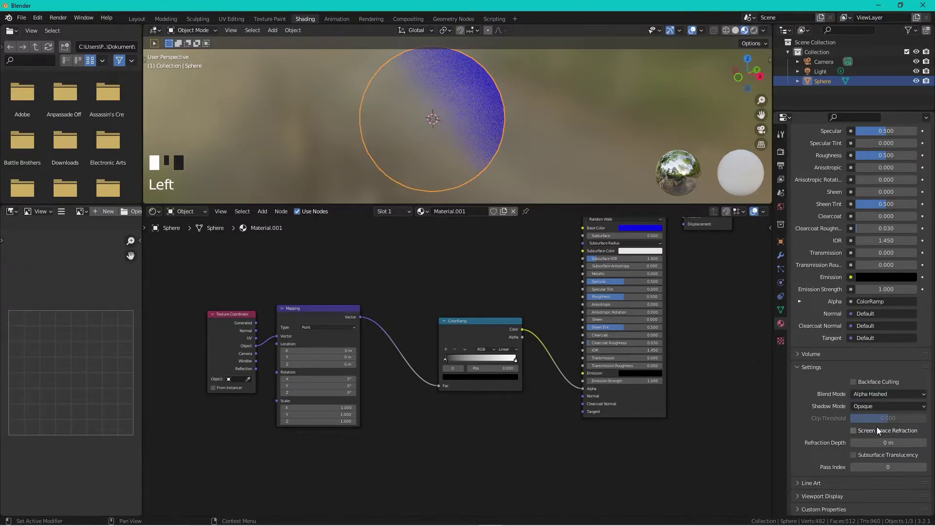
{"action": "left_click", "coordinate": [888, 404]}
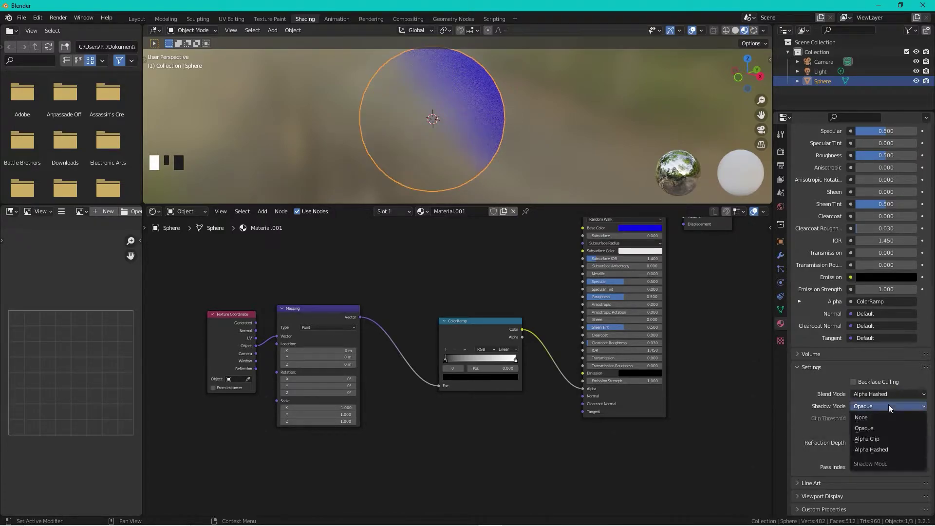
{"action": "left_click", "coordinate": [872, 447]}
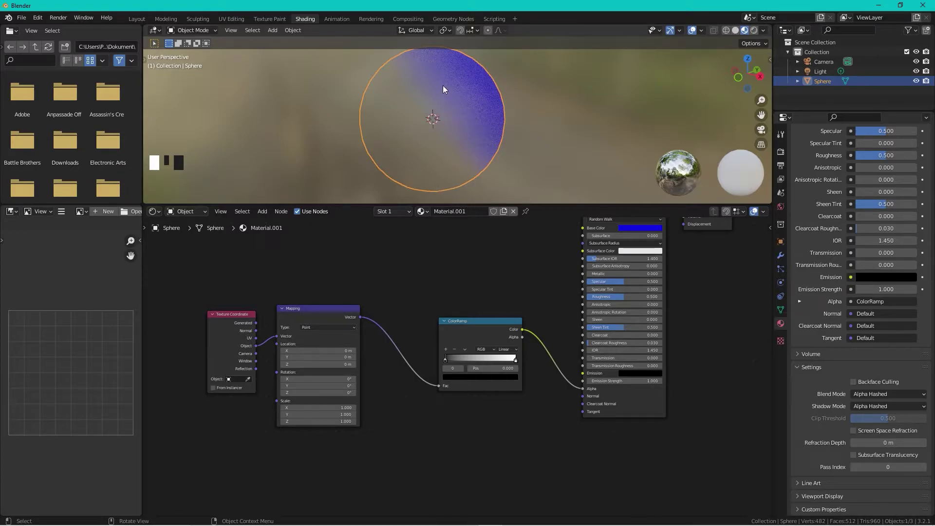
{"action": "left_click_drag", "start_coordinate": [467, 321], "coordinate": [489, 321]}
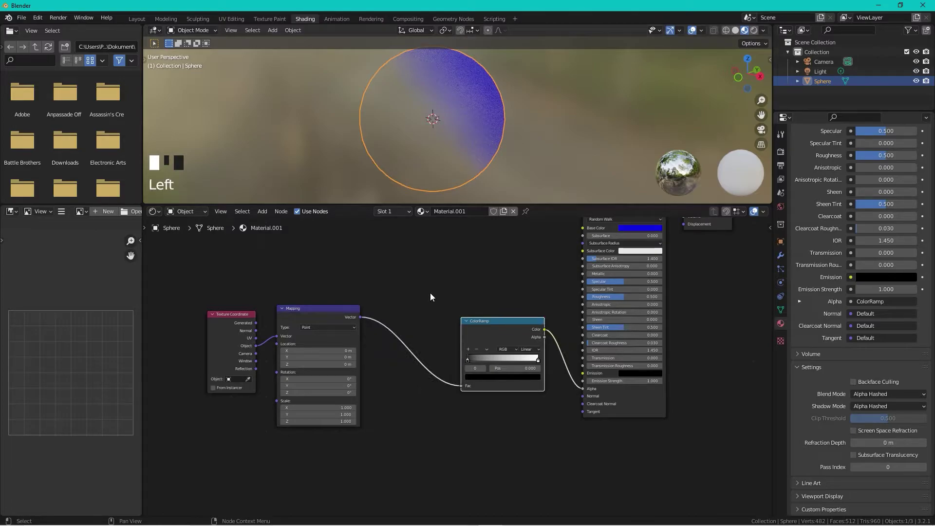
- Insert a Separate XYZ node on the Mapping–ColorRamp link, feeding its Z into Fac
{"action": "left_click", "coordinate": [431, 293]}
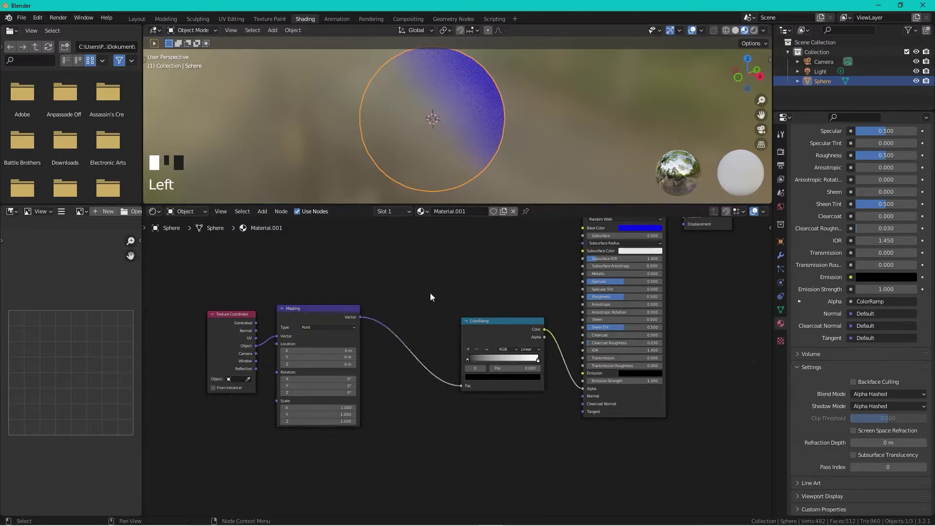
{"action": "key", "text": "shift+a"}
{"action": "left_click", "coordinate": [422, 296]}
{"action": "type", "text": "x"}
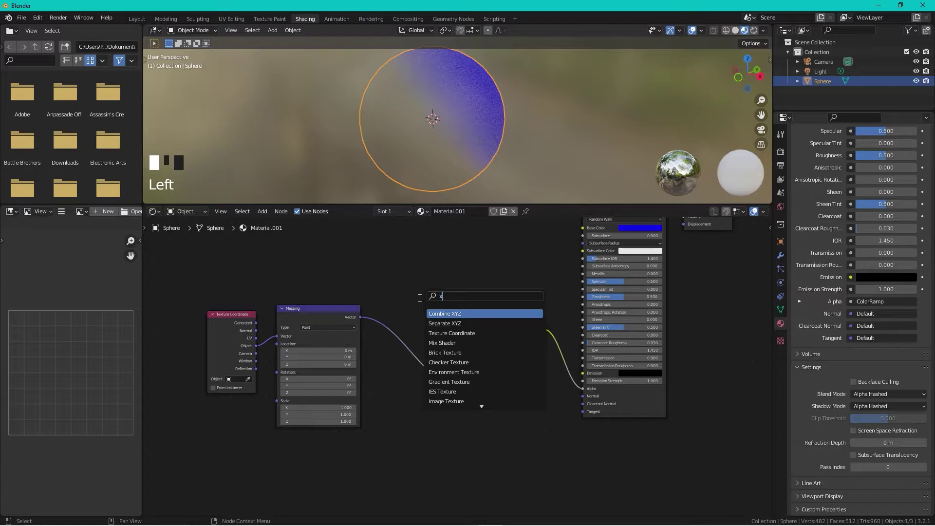
{"action": "left_click", "coordinate": [465, 323]}
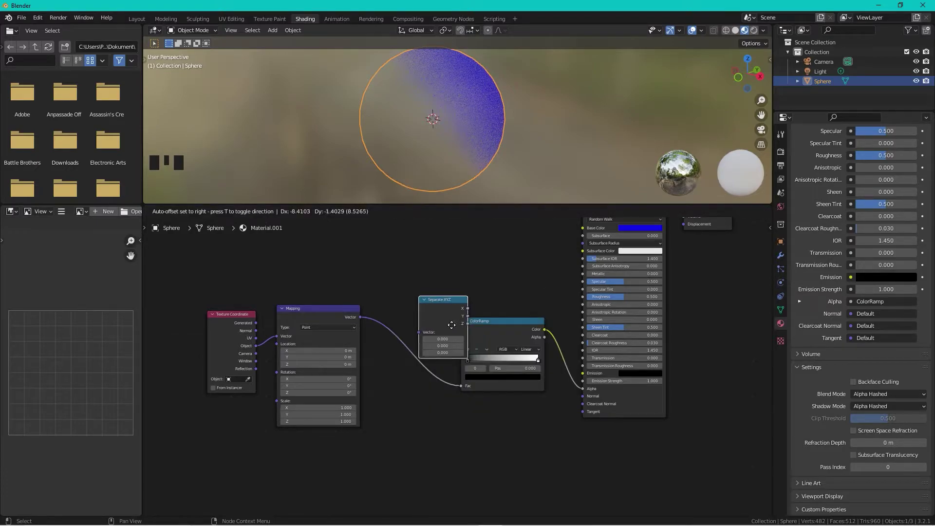
{"action": "left_click", "coordinate": [428, 335]}
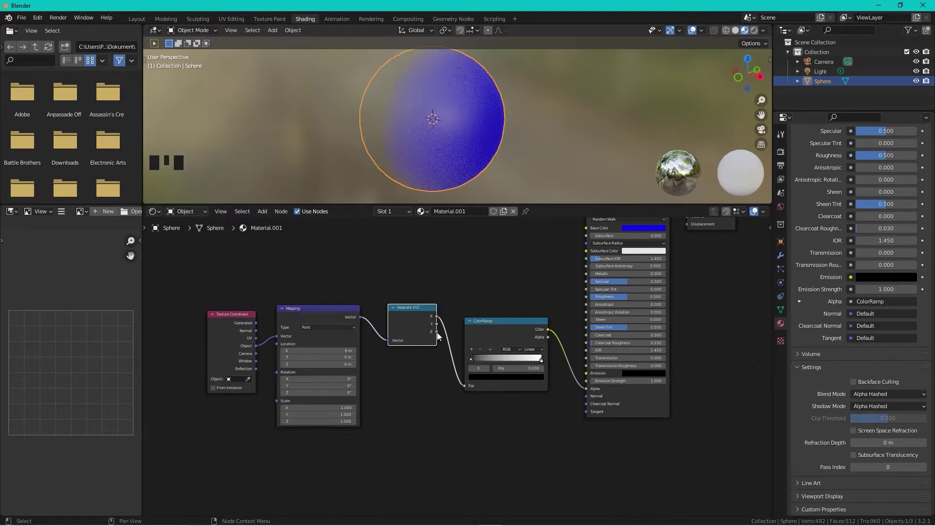
{"action": "left_click_drag", "start_coordinate": [437, 332], "coordinate": [466, 386]}
{"action": "scroll", "coordinate": [446, 110], "scroll_direction": "down", "scroll_amount": 2}
{"action": "middle_click_drag", "start_coordinate": [446, 110], "coordinate": [453, 146]}
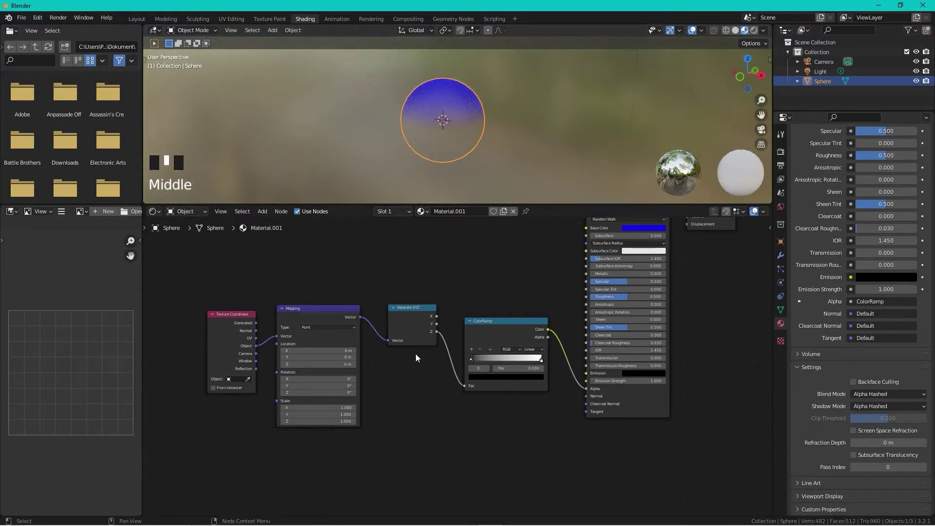
{"action": "scroll", "coordinate": [531, 308], "scroll_direction": "up", "scroll_amount": 4}
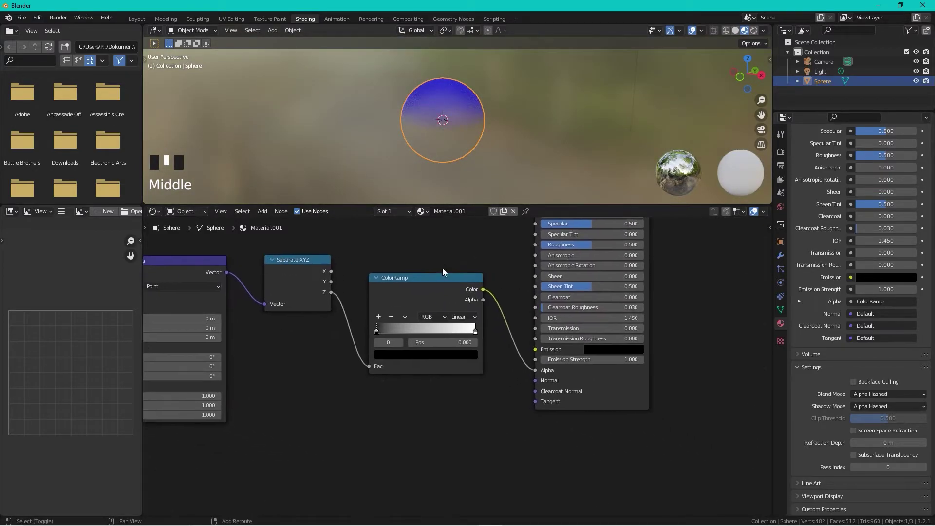
- Place the alpha ramp's black stop at position 0 and its white stop at 0.995
{"action": "scroll", "coordinate": [418, 314], "scroll_direction": "up", "scroll_amount": 1}
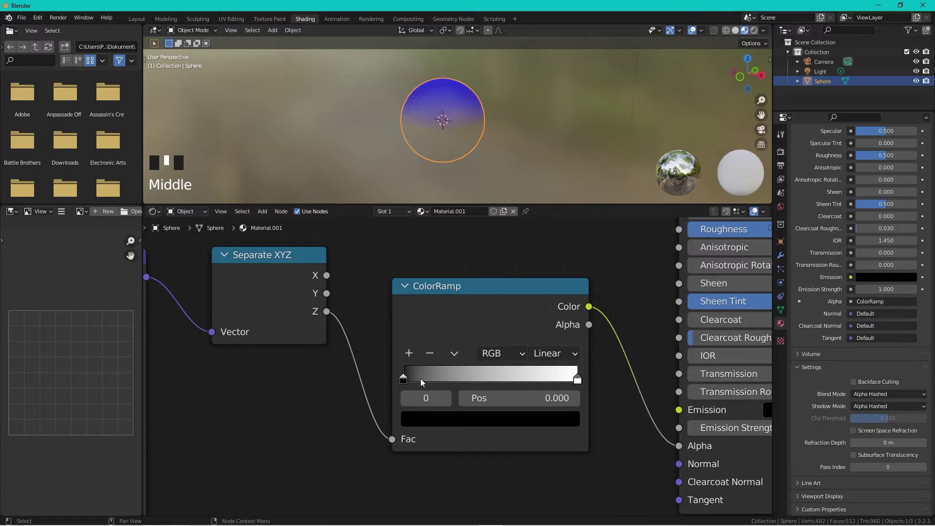
{"action": "mouse_move", "coordinate": [402, 380]}
{"action": "left_mouse_down"}
{"action": "mouse_move", "coordinate": [508, 387]}
{"action": "mouse_move", "coordinate": [392, 390]}
{"action": "mouse_move", "coordinate": [546, 394]}
{"action": "mouse_move", "coordinate": [397, 394]}
{"action": "left_mouse_up"}
{"action": "left_click_drag", "start_coordinate": [581, 383], "coordinate": [504, 380]}
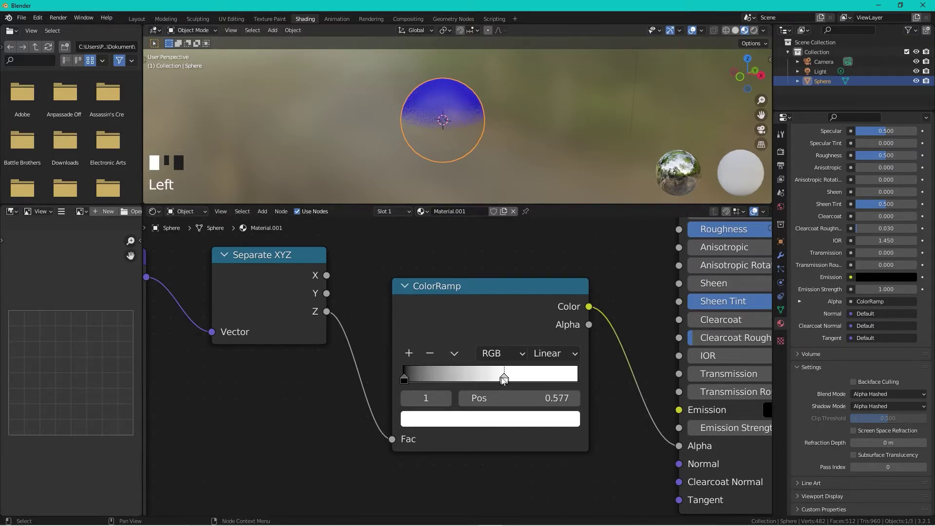
{"action": "mouse_move", "coordinate": [407, 379]}
{"action": "left_mouse_down"}
{"action": "mouse_move", "coordinate": [506, 384]}
{"action": "mouse_move", "coordinate": [403, 383]}
{"action": "left_mouse_up"}
{"action": "left_click_drag", "start_coordinate": [503, 380], "coordinate": [579, 358]}
{"action": "scroll", "coordinate": [567, 306], "scroll_direction": "down", "scroll_amount": 4}
{"action": "middle_click_drag", "start_coordinate": [562, 294], "coordinate": [487, 366]}
{"action": "scroll", "coordinate": [487, 366], "scroll_direction": "up", "scroll_amount": 1}
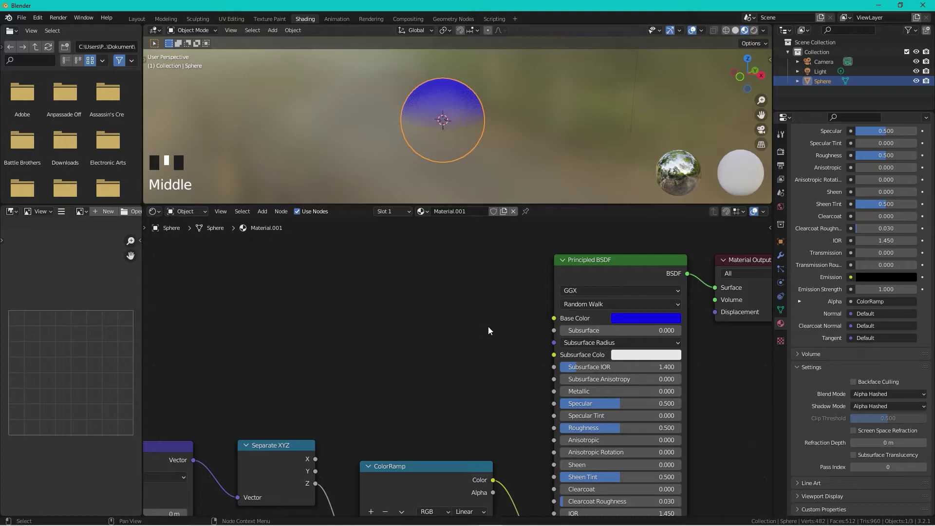
- Duplicate the ColorRamp and connect the copy's Color output to Base Color
{"action": "scroll", "coordinate": [486, 326], "scroll_direction": "down", "scroll_amount": 1}
{"action": "middle_click_drag", "start_coordinate": [466, 377], "coordinate": [532, 292]}
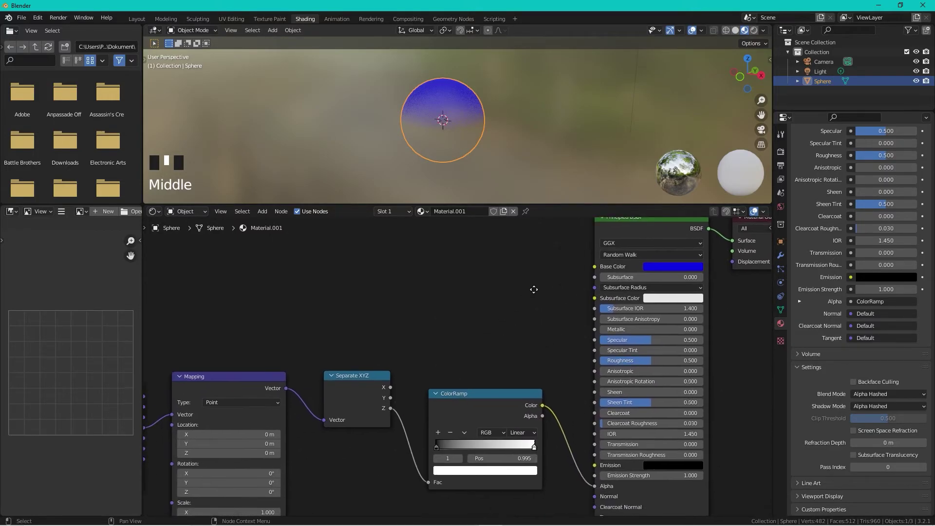
{"action": "left_click", "coordinate": [512, 396]}
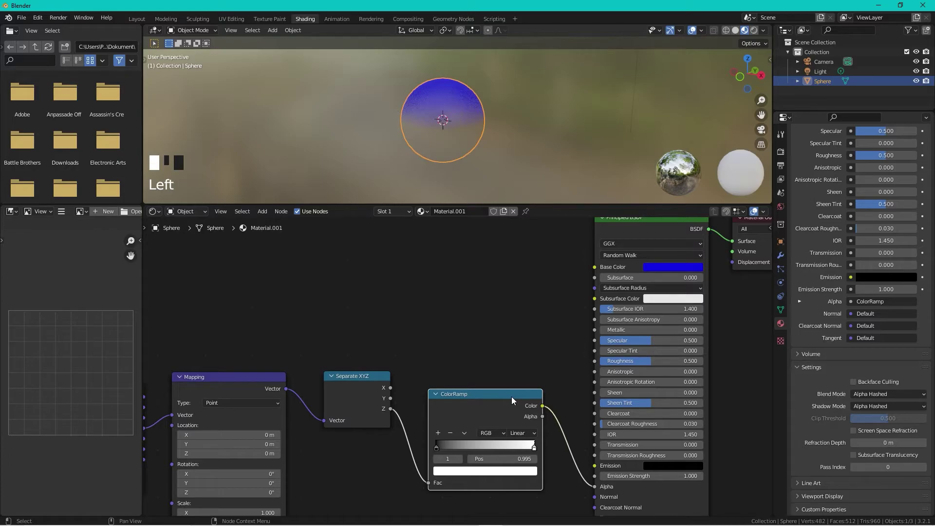
{"action": "key", "text": "shift+d"}
{"action": "left_click", "coordinate": [504, 243]}
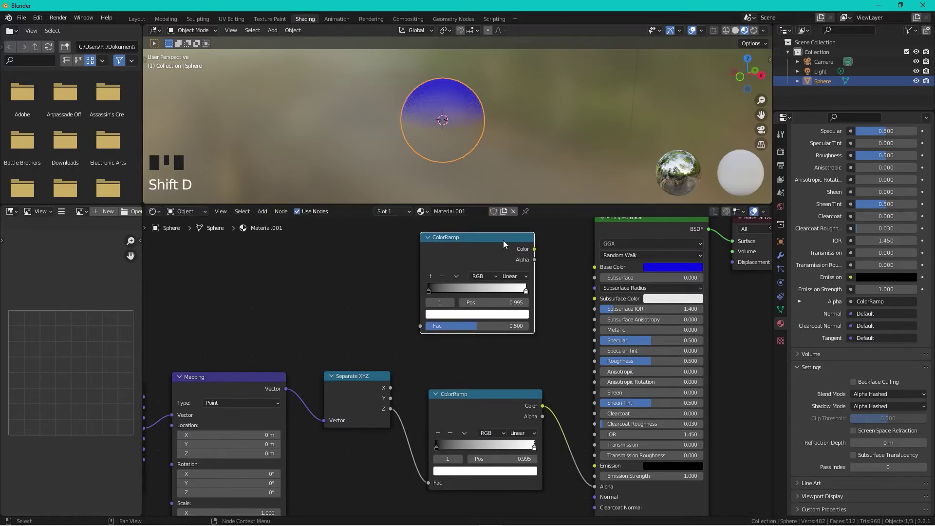
{"action": "left_click_drag", "start_coordinate": [534, 249], "coordinate": [600, 270]}
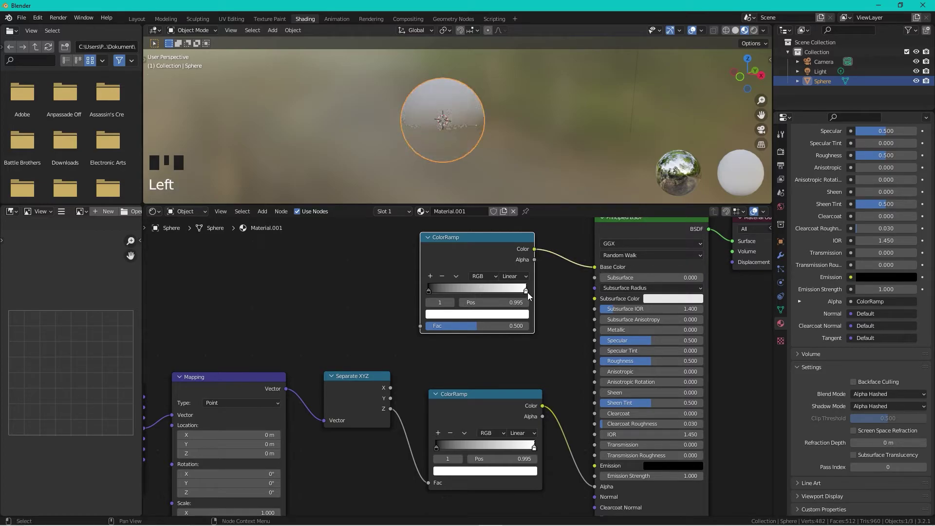
- Set the copy's right stop to pure blue and its left stop to magenta
{"action": "left_click", "coordinate": [523, 293]}
{"action": "left_click", "coordinate": [525, 293]}
{"action": "left_click", "coordinate": [524, 293]}
{"action": "left_click", "coordinate": [520, 314]}
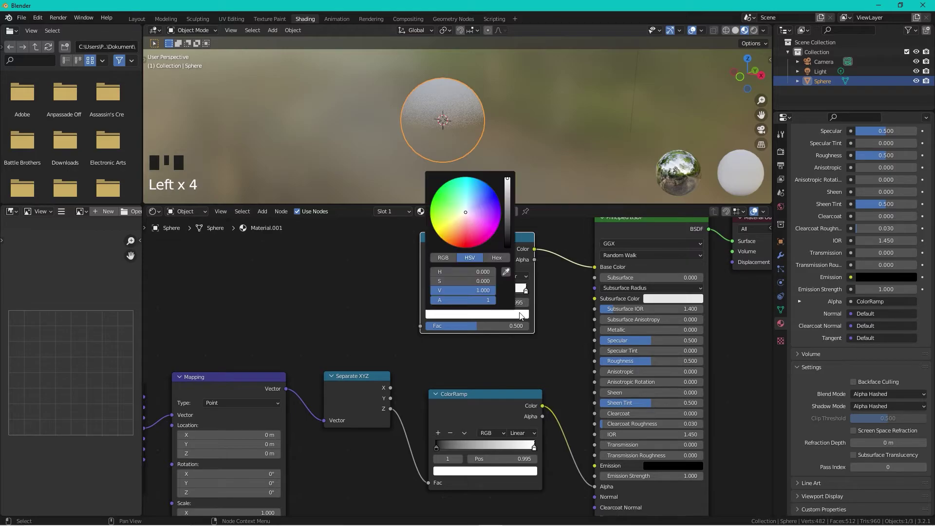
{"action": "left_click_drag", "start_coordinate": [493, 215], "coordinate": [497, 196]}
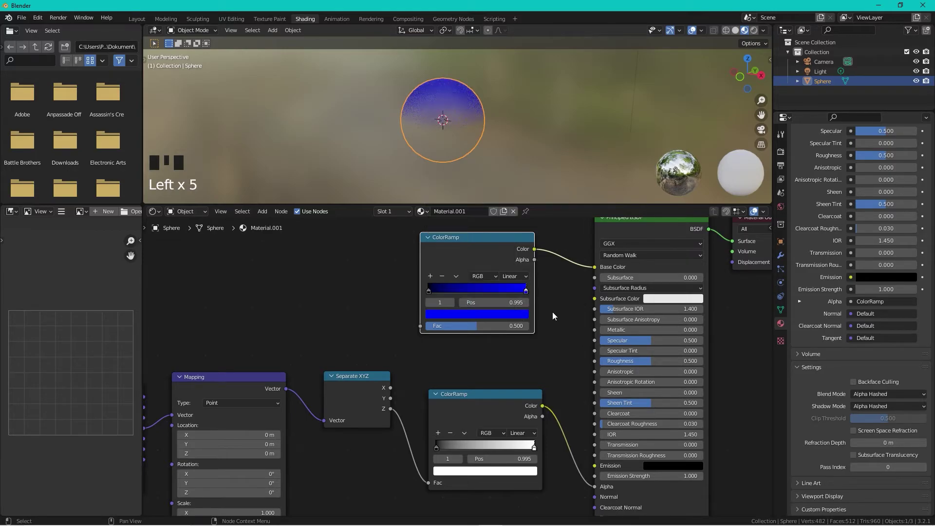
{"action": "left_click", "coordinate": [428, 290]}
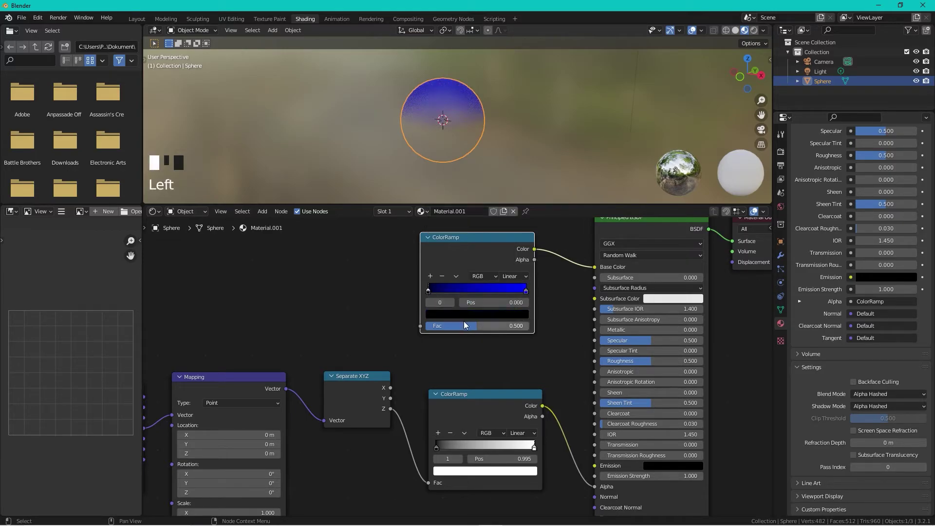
{"action": "left_click", "coordinate": [466, 315]}
{"action": "left_click_drag", "start_coordinate": [507, 197], "coordinate": [506, 178]}
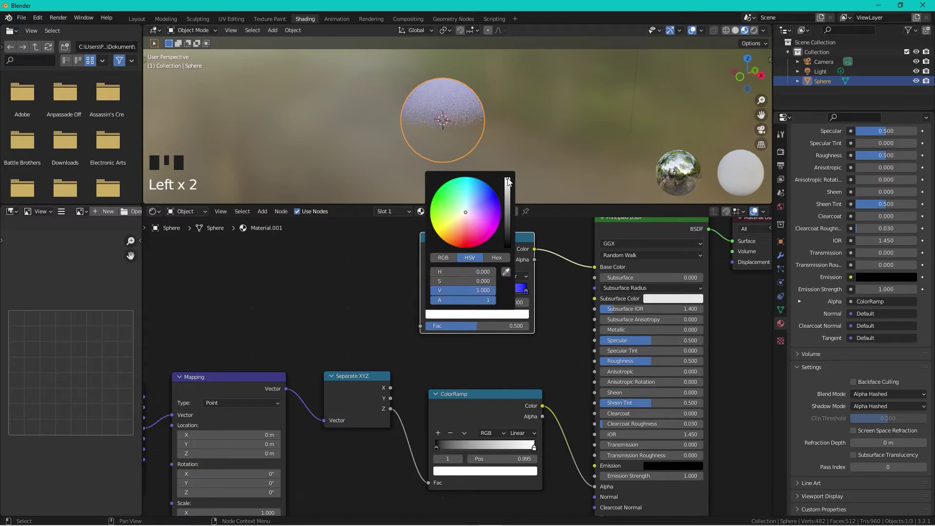
{"action": "left_click", "coordinate": [494, 233]}
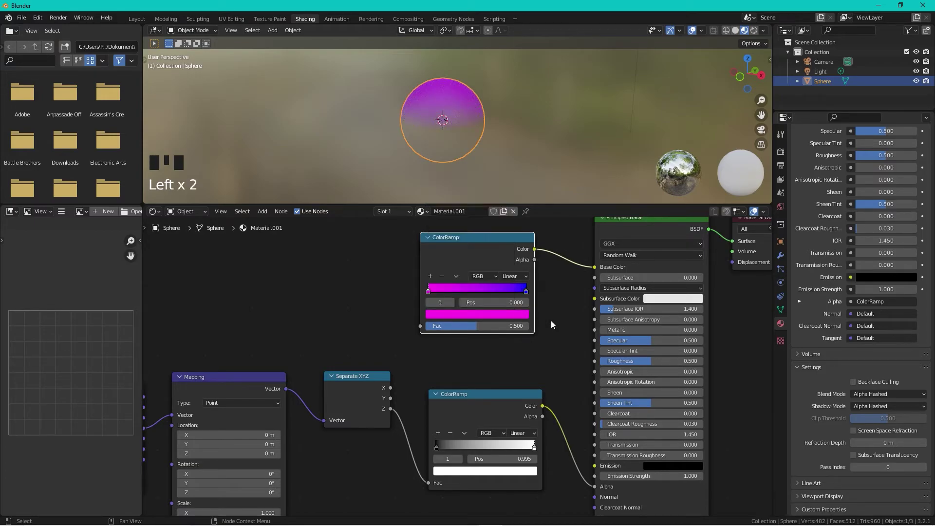
{"action": "left_click", "coordinate": [477, 142]}
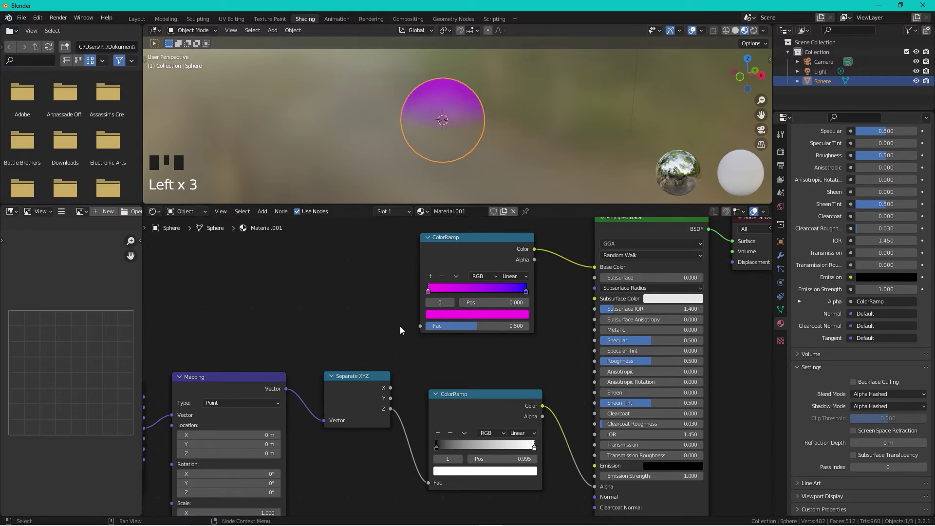
- Link Separate XYZ's Z to the colour ramp's Fac and move its blue stop to 0.655
{"action": "left_click_drag", "start_coordinate": [369, 383], "coordinate": [421, 327]}
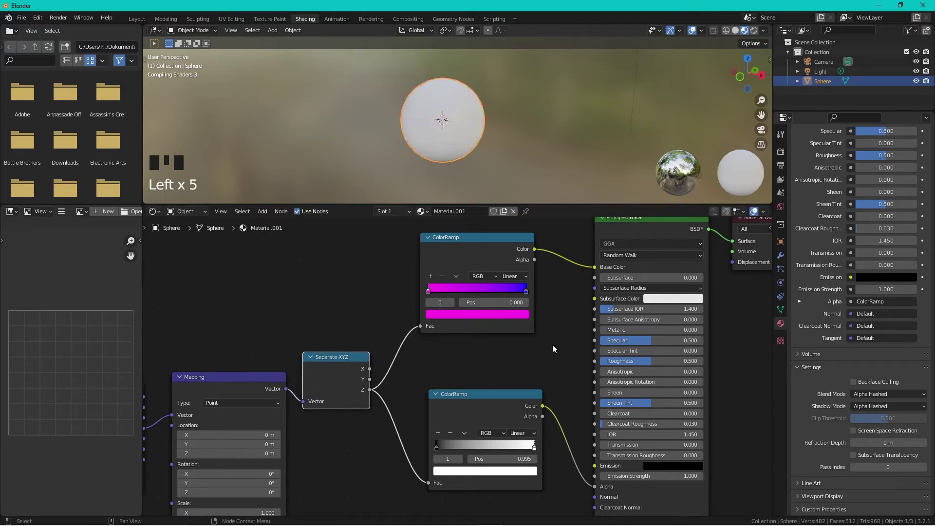
{"action": "scroll", "coordinate": [498, 104], "scroll_direction": "up", "scroll_amount": 2}
{"action": "scroll", "coordinate": [503, 101], "scroll_direction": "down", "scroll_amount": 1}
{"action": "middle_click_drag", "start_coordinate": [503, 102], "coordinate": [446, 90]}
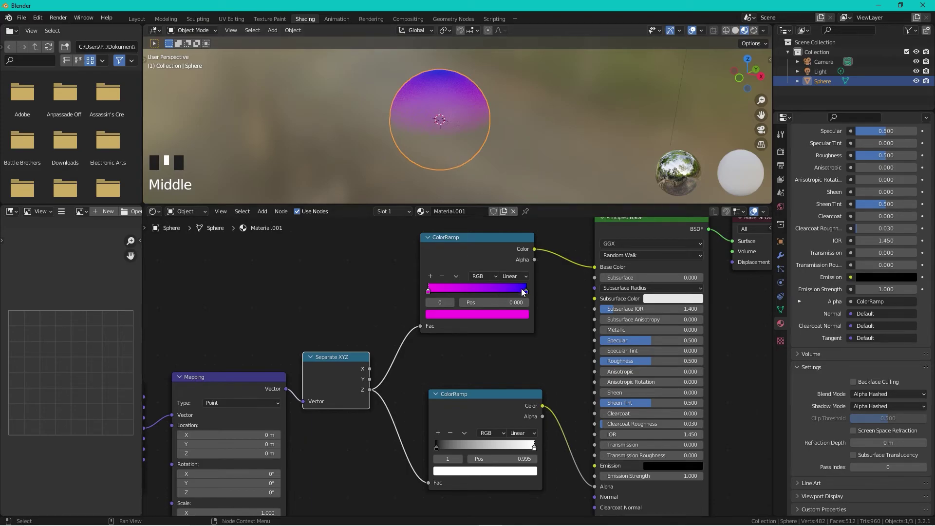
{"action": "left_click_drag", "start_coordinate": [526, 295], "coordinate": [524, 292]}
- Set the Mapping node's X rotation to 42.8°, then frame the whole node tree
{"action": "scroll", "coordinate": [531, 297], "scroll_direction": "down", "scroll_amount": 5}
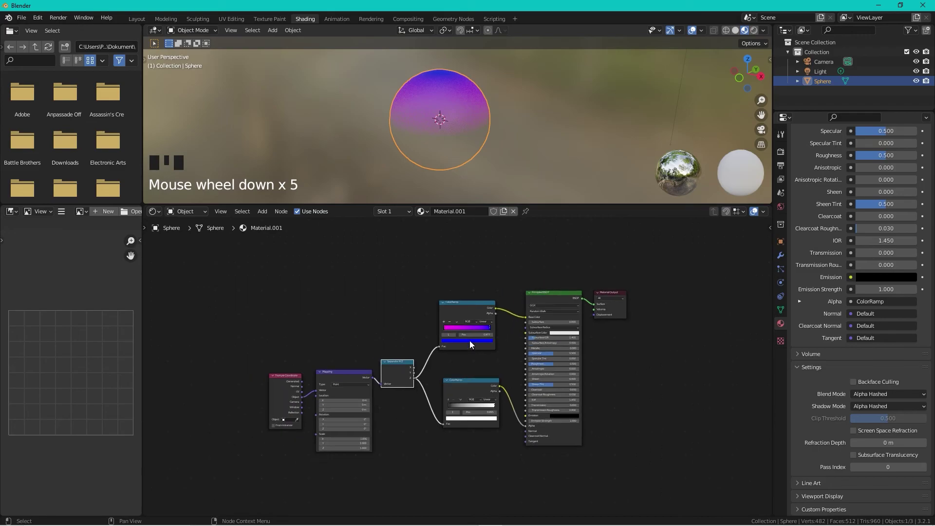
{"action": "scroll", "coordinate": [457, 329], "scroll_direction": "up", "scroll_amount": 3}
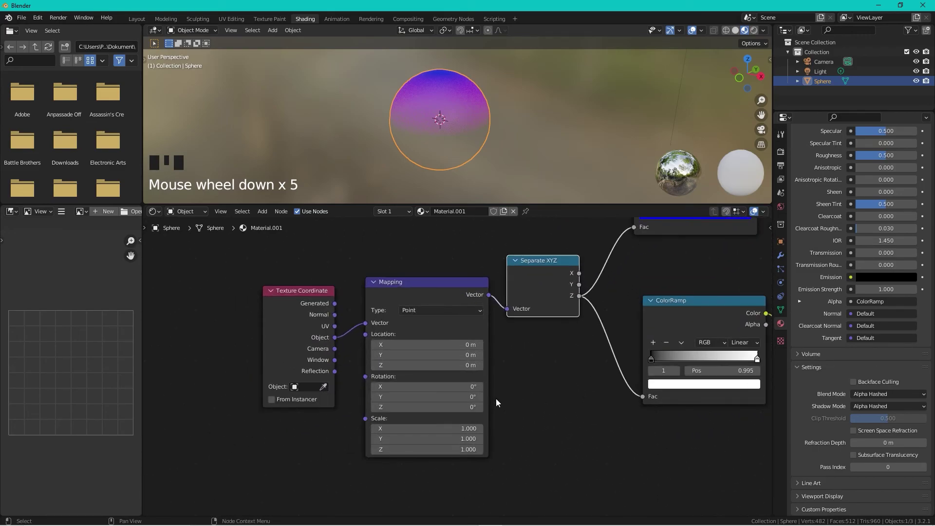
{"action": "middle_click_drag", "start_coordinate": [534, 372], "coordinate": [510, 362]}
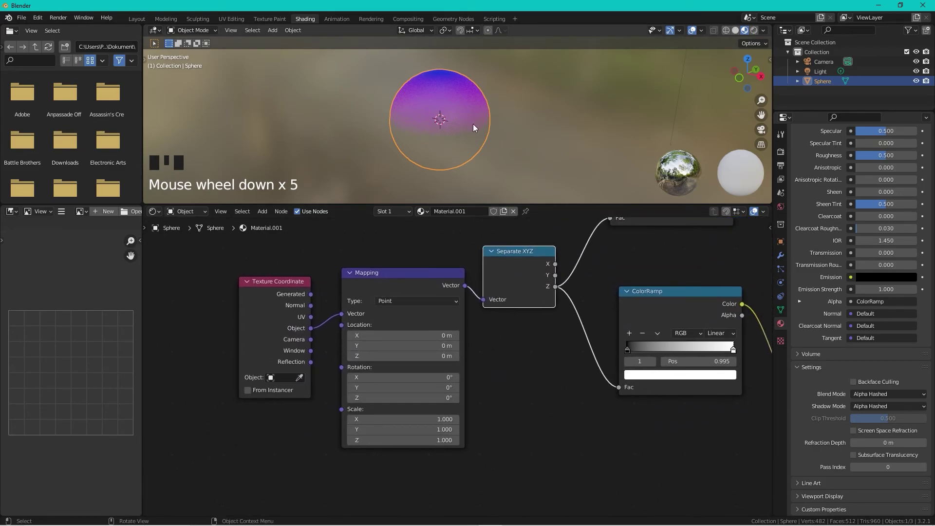
{"action": "scroll", "coordinate": [486, 390], "scroll_direction": "up", "scroll_amount": 1}
{"action": "left_click_drag", "start_coordinate": [418, 381], "coordinate": [438, 381]}
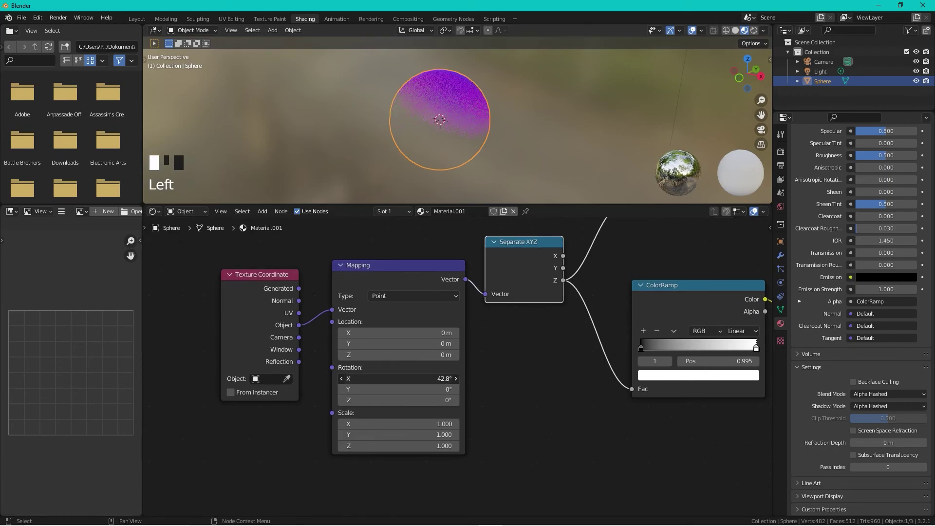
{"action": "middle_click_drag", "start_coordinate": [564, 103], "coordinate": [481, 97]}
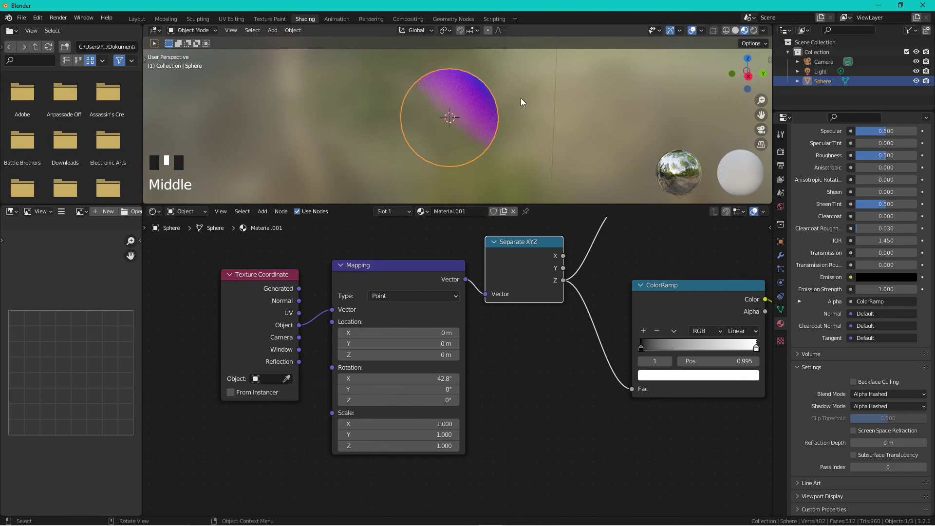
{"action": "scroll", "coordinate": [550, 392], "scroll_direction": "down", "scroll_amount": 3}
{"action": "key", "text": "Home"}
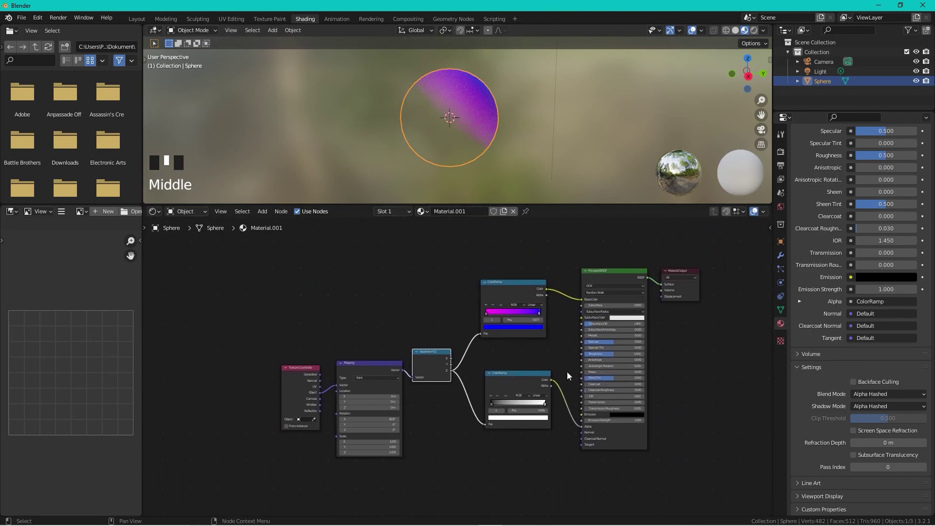